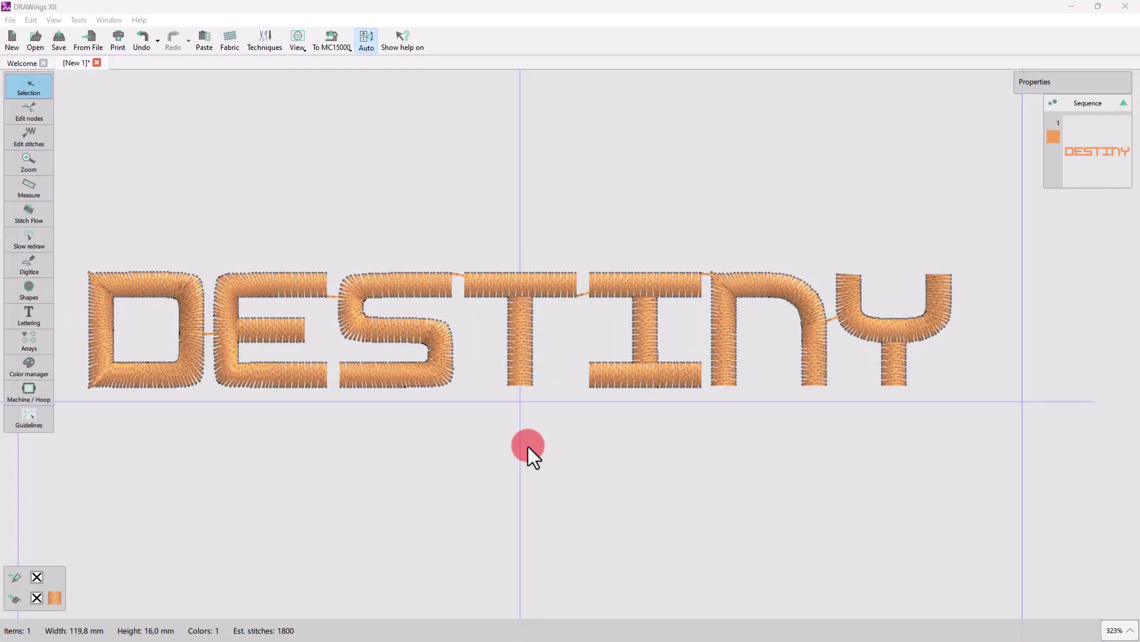
Step: Break apart the DESTINY lettering into seven letters and switch sequencing from Auto to Manual
left_click(522, 370)
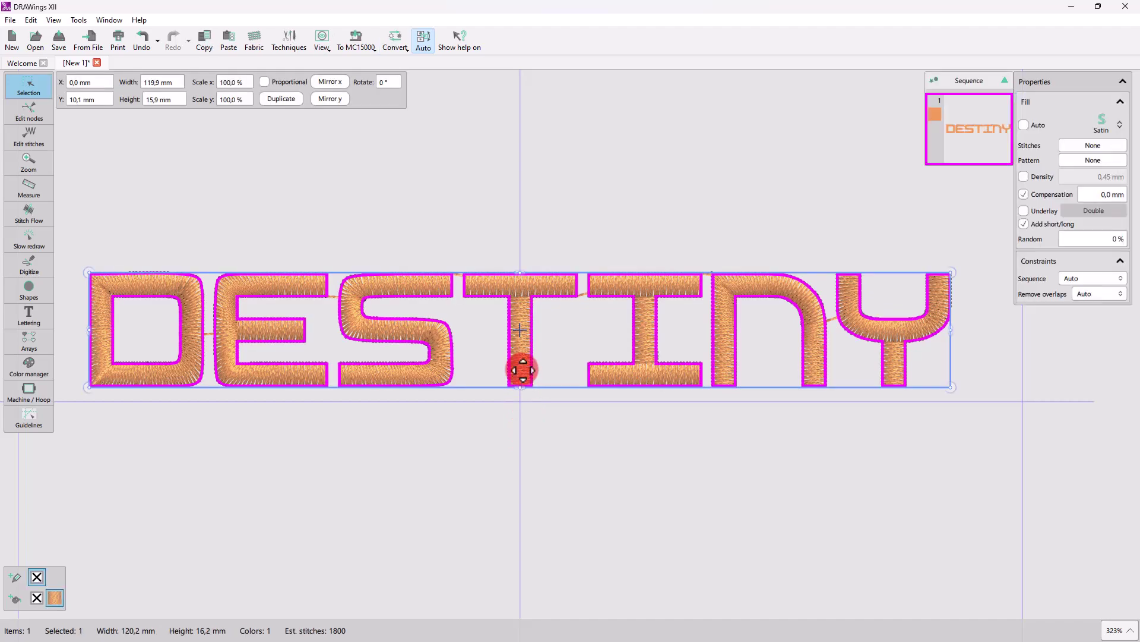
right_click(523, 369)
left_click(555, 430)
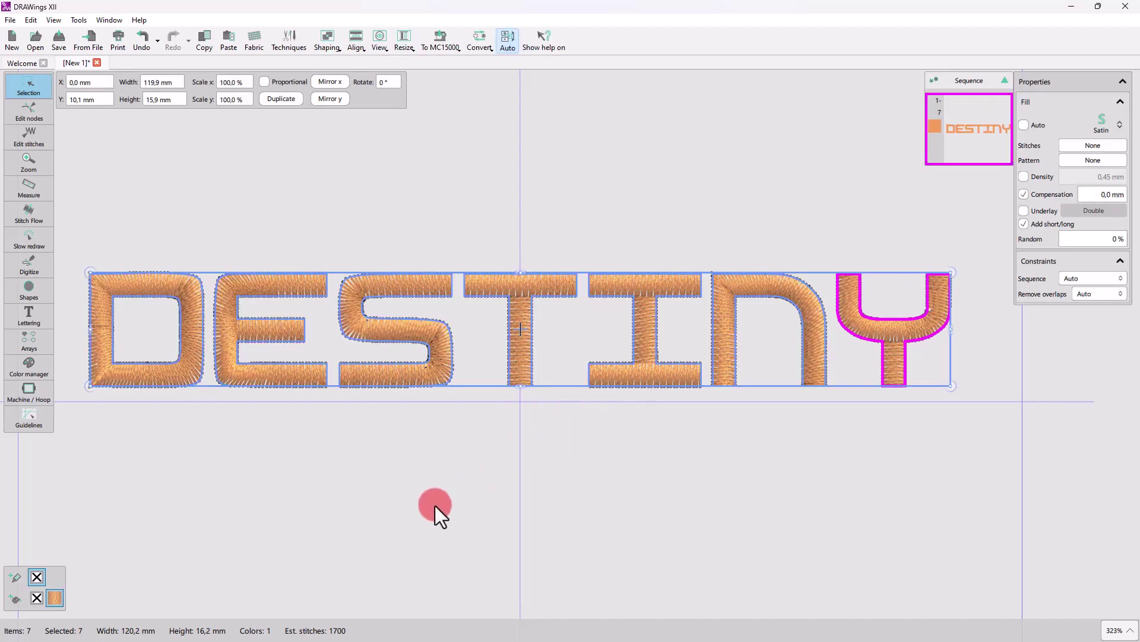
left_click(435, 505)
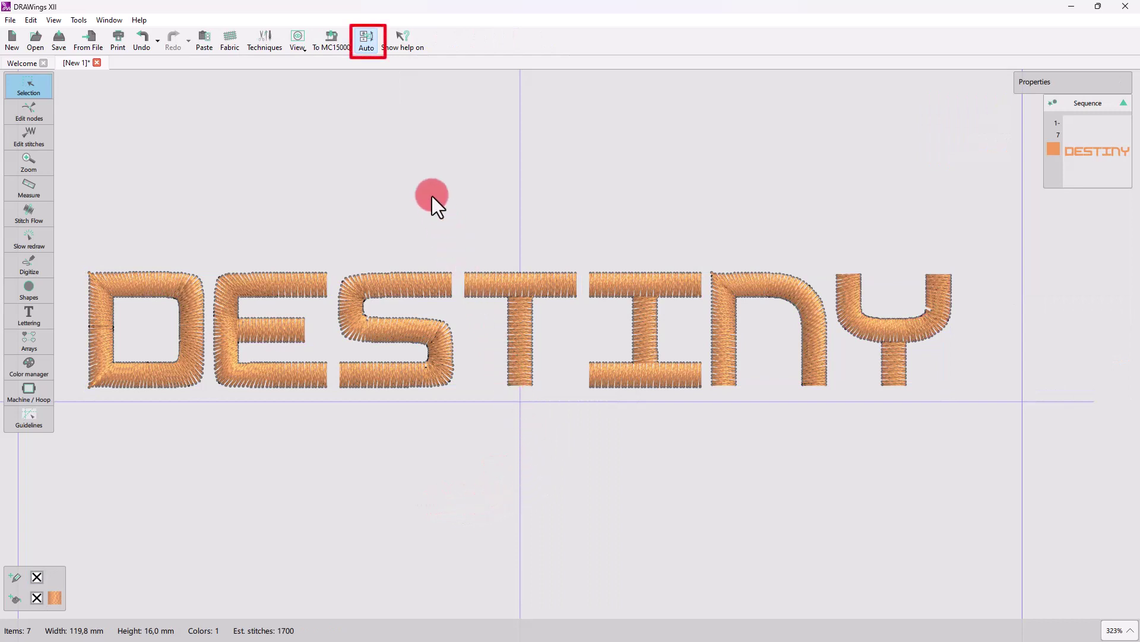
left_click(366, 43)
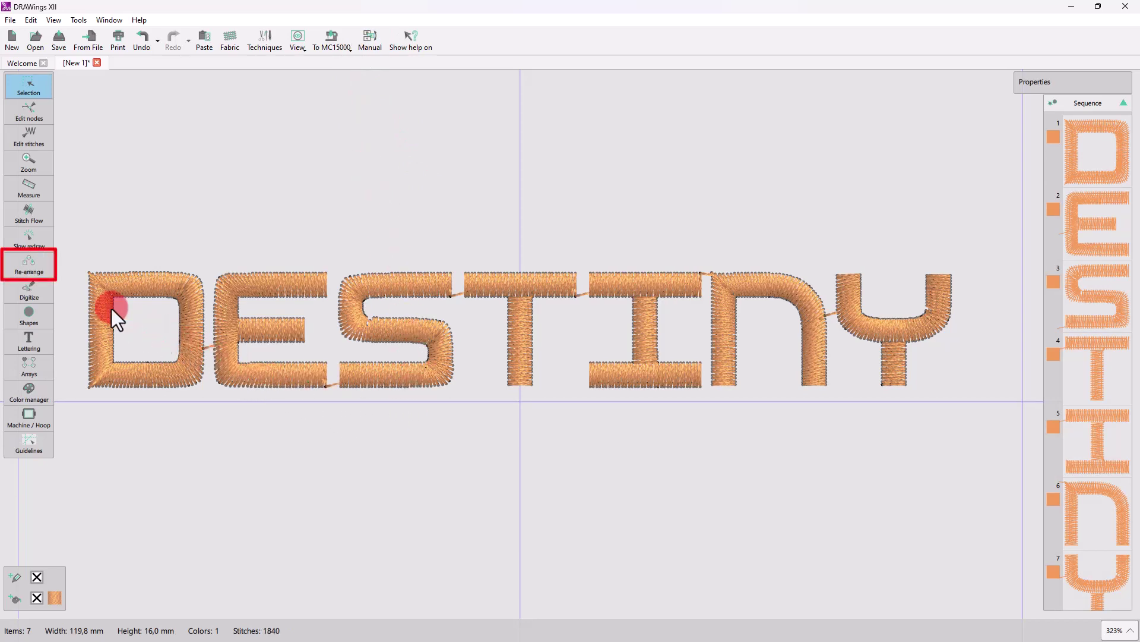
left_click(23, 265)
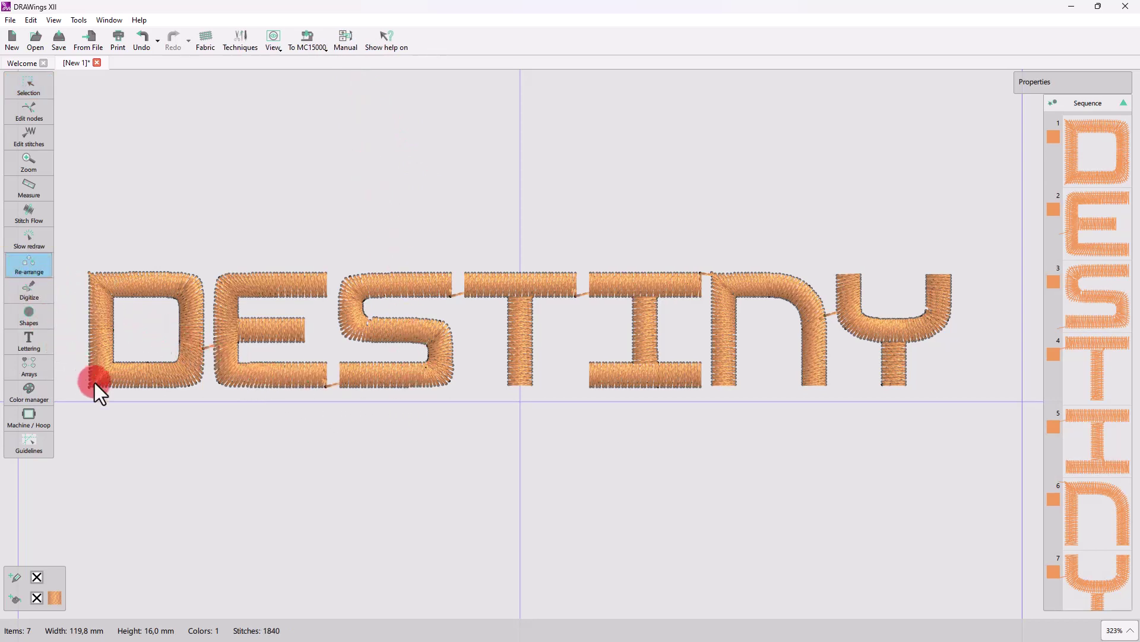
left_click(90, 313)
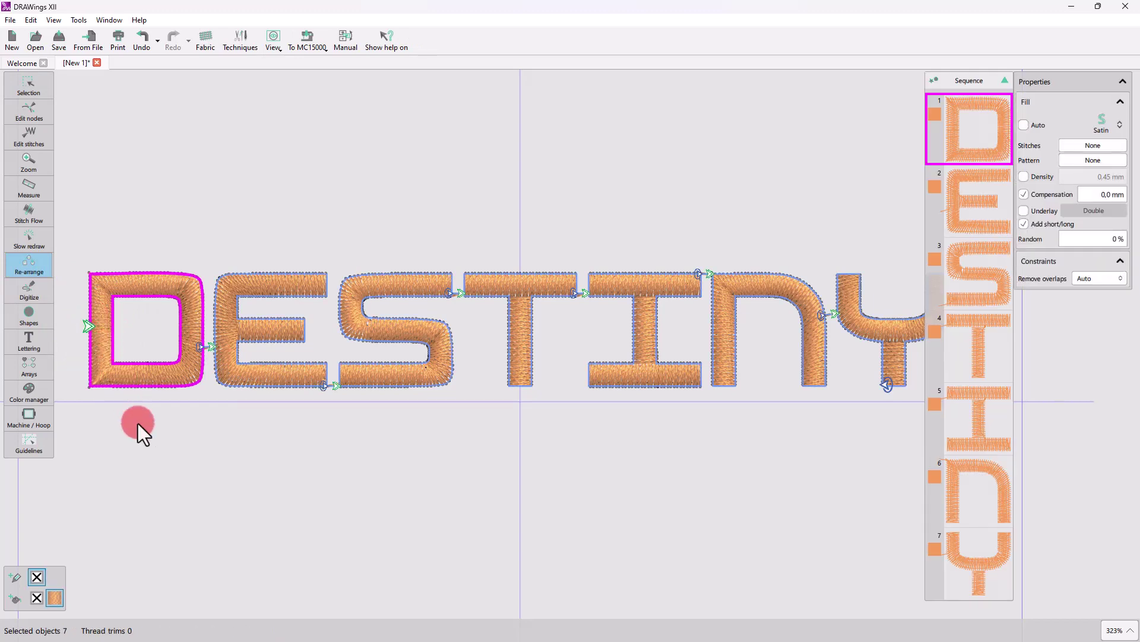
scroll(138, 423, "down", 1)
scroll(132, 422, "down", 1)
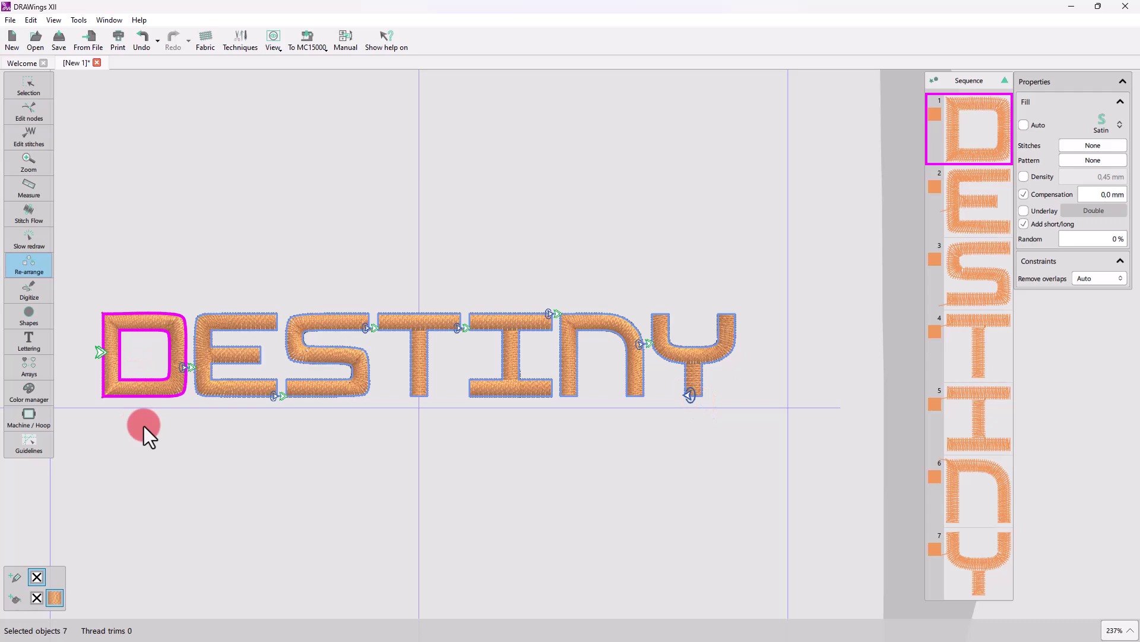
Step: Chain the letters T, S, I, E, N, D in order with Re-arrange, then preview the stitch-out faster
left_click(426, 364)
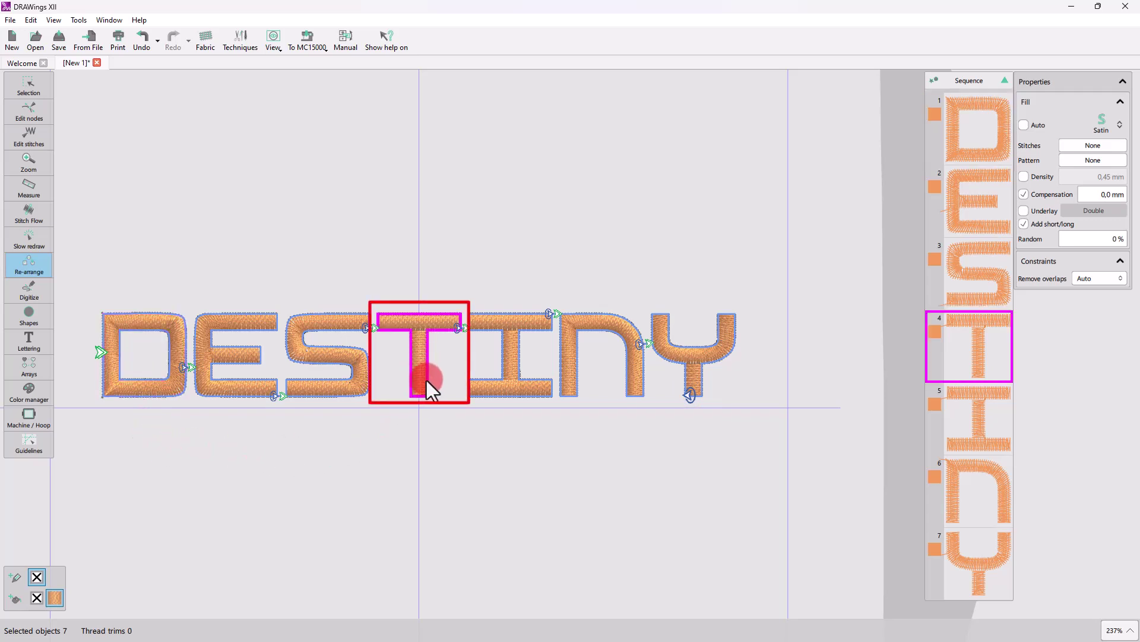
mouse_move(414, 328)
left_mouse_down()
mouse_move(420, 340)
mouse_move(408, 345)
mouse_move(348, 325)
mouse_move(406, 347)
mouse_move(344, 323)
left_mouse_up()
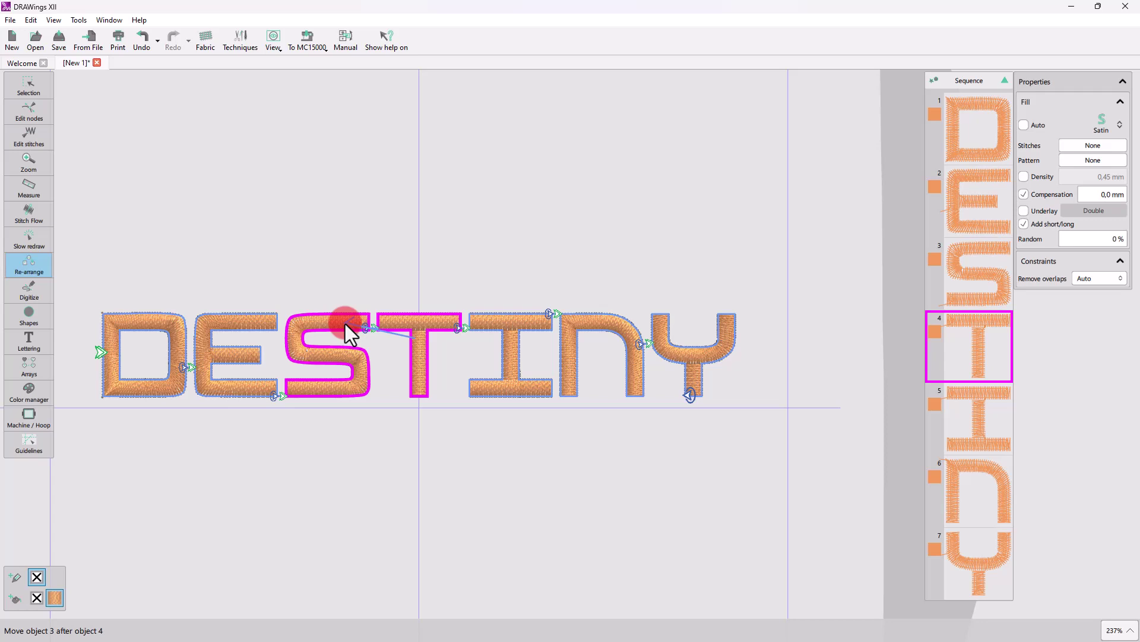
mouse_move(345, 323)
left_mouse_down()
mouse_move(366, 357)
mouse_move(347, 328)
left_mouse_up()
mouse_move(347, 328)
left_mouse_down()
mouse_move(377, 359)
mouse_move(390, 300)
mouse_move(354, 364)
left_mouse_up()
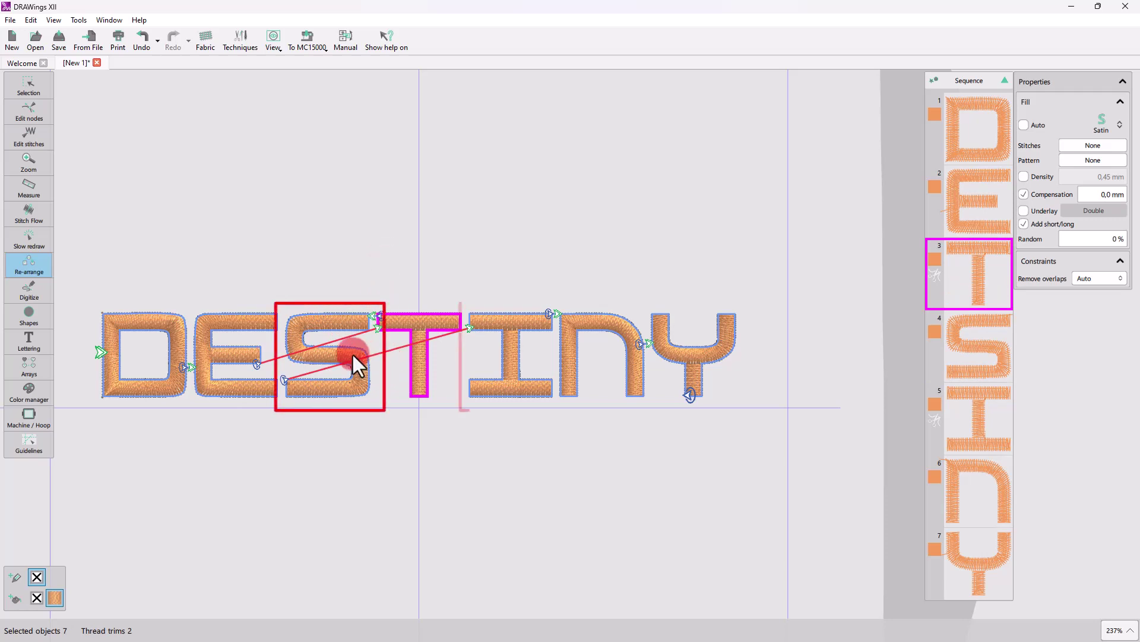
mouse_move(354, 356)
left_mouse_down()
mouse_move(506, 351)
mouse_move(277, 355)
mouse_move(565, 355)
left_mouse_up()
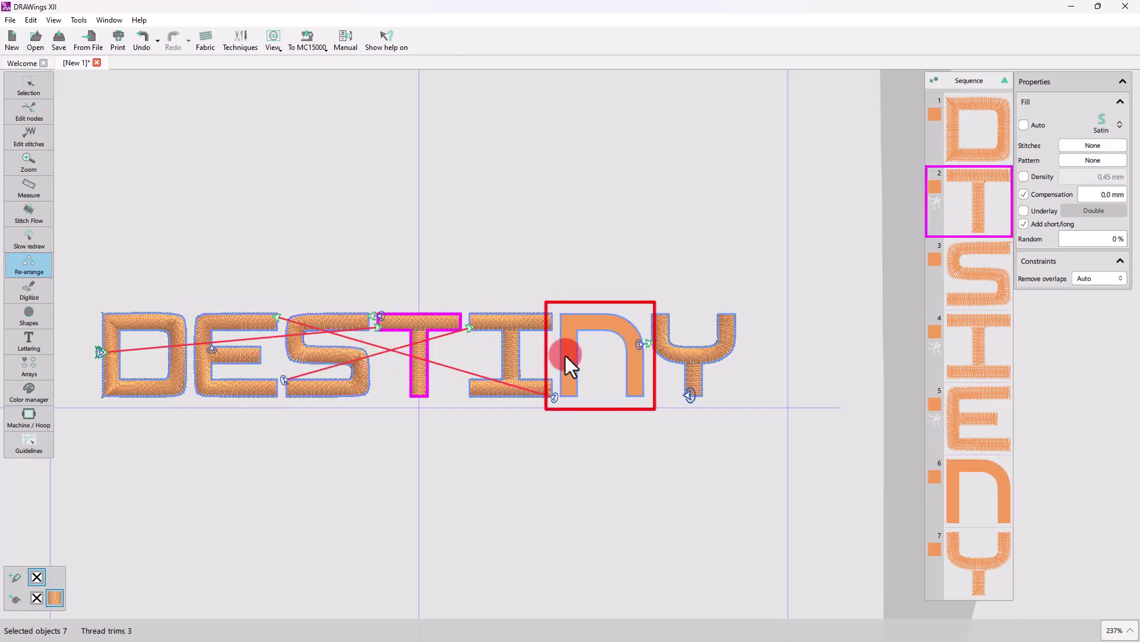
mouse_move(565, 356)
left_mouse_down()
mouse_move(171, 373)
mouse_move(454, 417)
left_mouse_up()
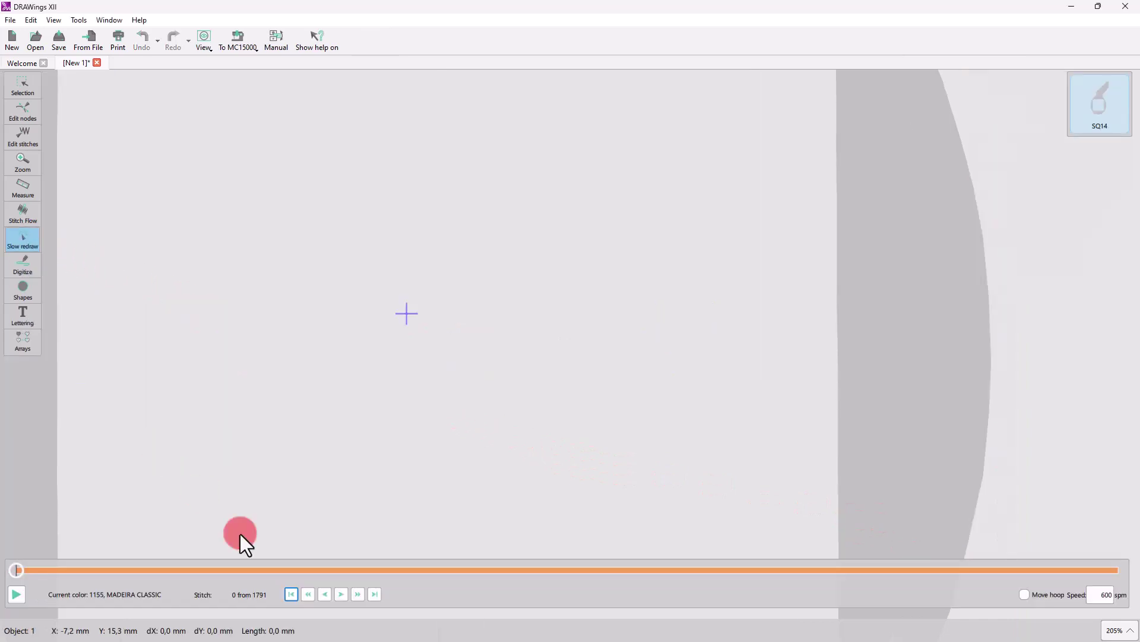
left_click(357, 595)
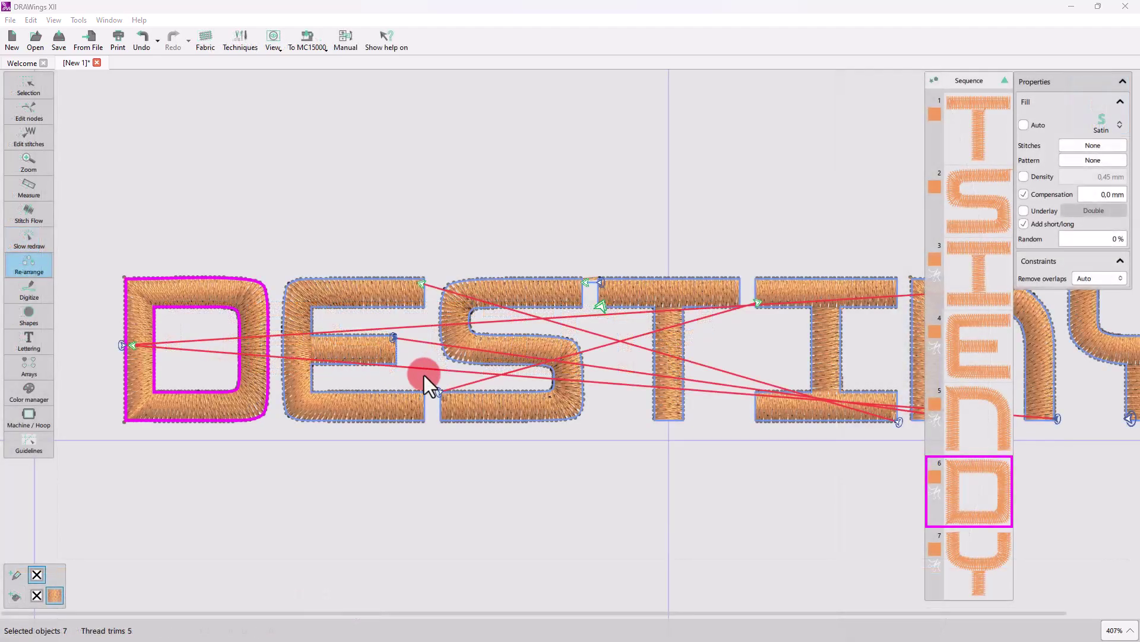
scroll(413, 319, "up", 3)
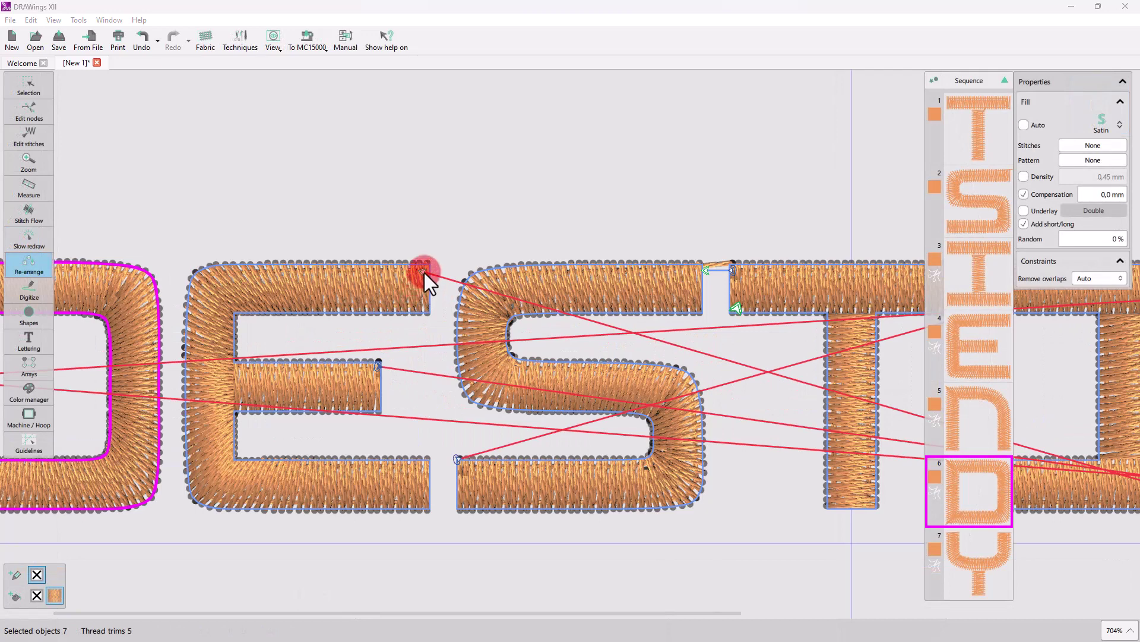
left_click(423, 272)
scroll(324, 384, "down", 2)
scroll(455, 419, "up", 2)
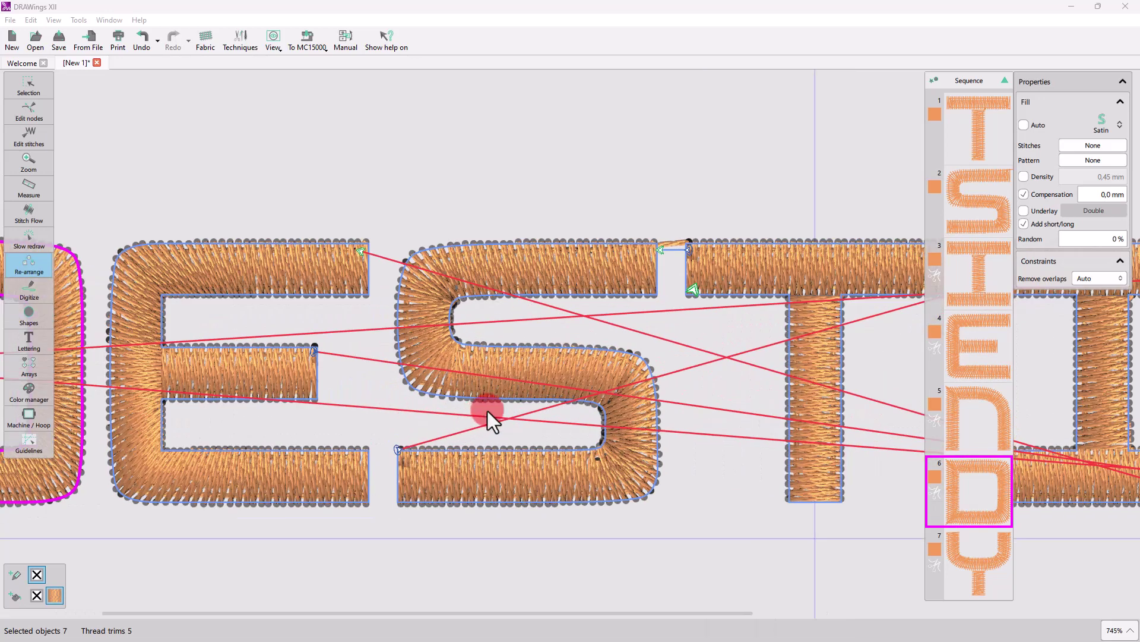
scroll(661, 248, "up", 3)
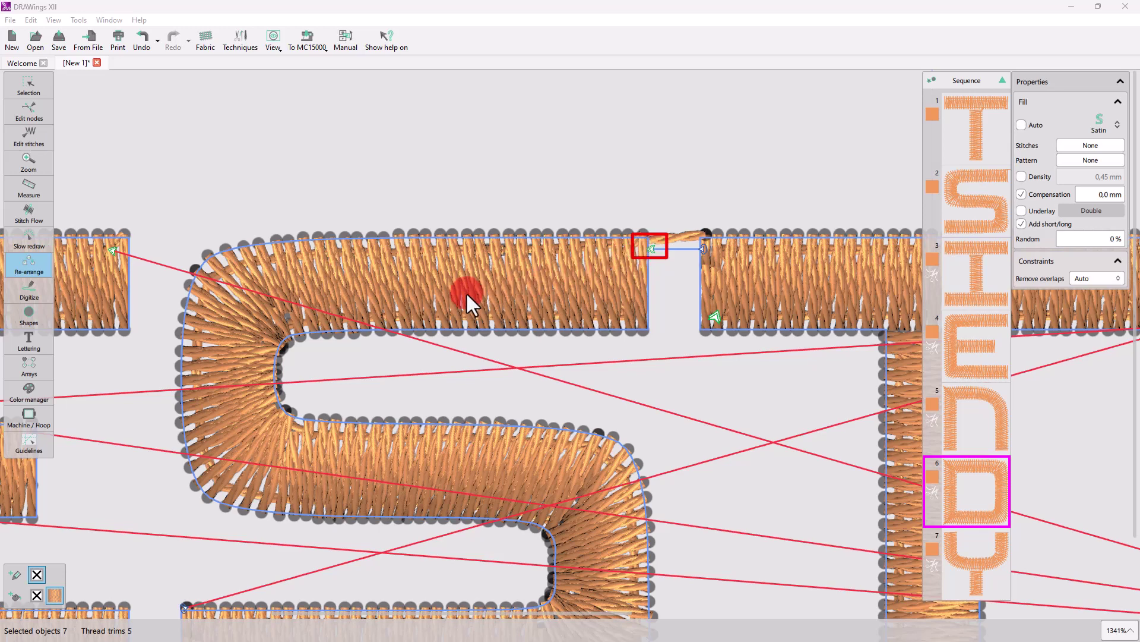
scroll(455, 265, "down", 2)
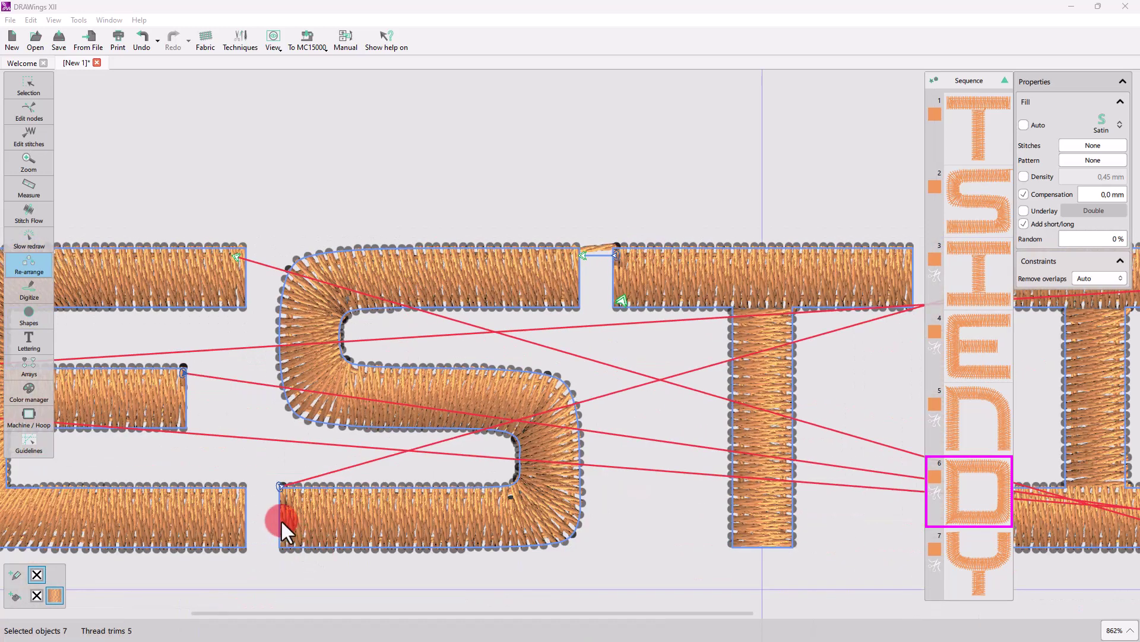
left_click(266, 494)
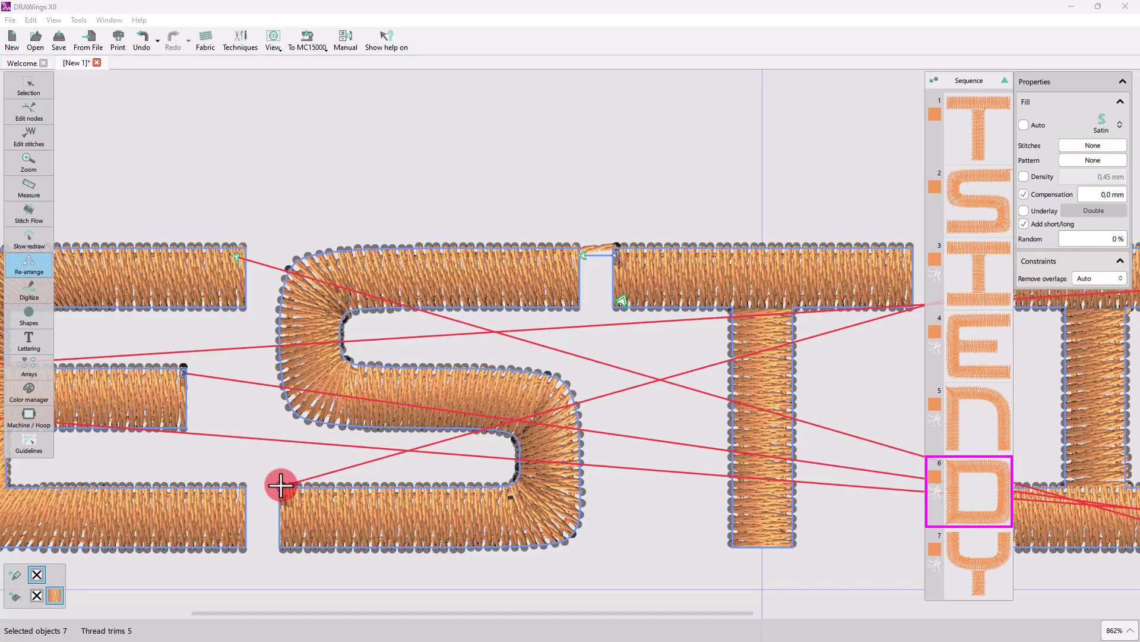
Step: Drag the S's entry point down to its bottom-left tail end
left_click(318, 564)
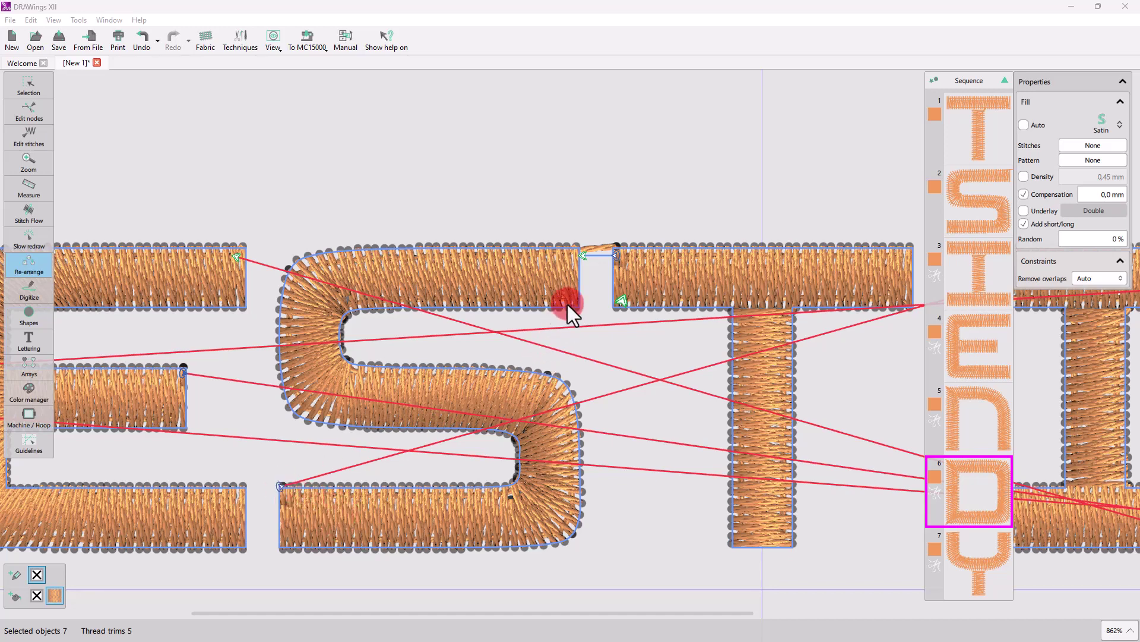
left_click_drag(280, 485, 585, 254)
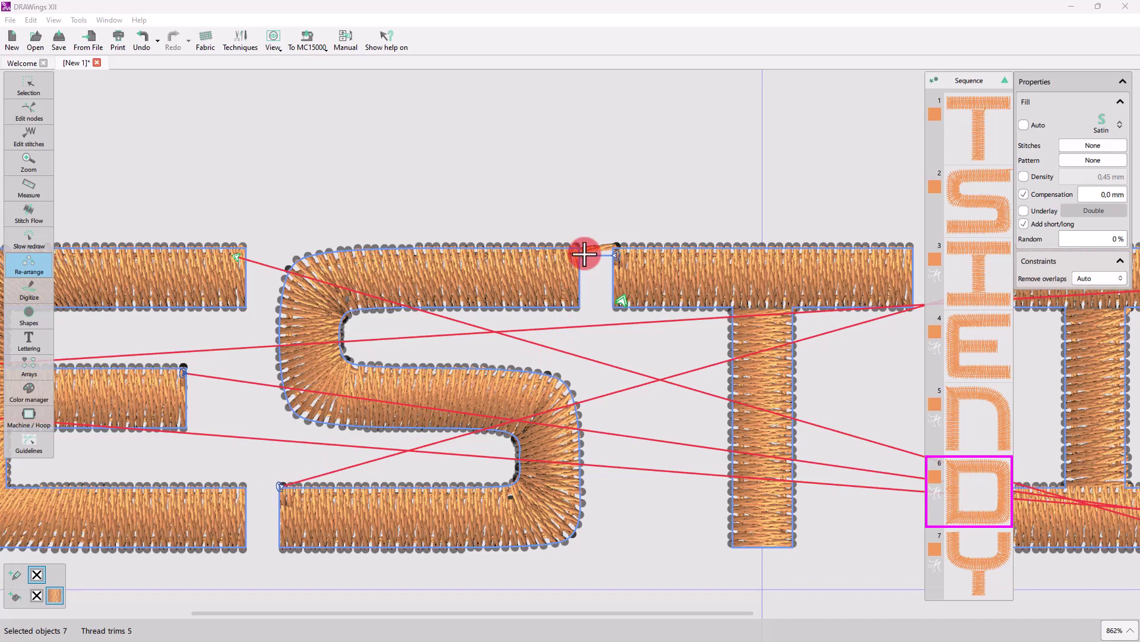
left_click(498, 313)
mouse_move(307, 469)
left_mouse_down()
mouse_move(280, 487)
mouse_move(277, 547)
left_mouse_up()
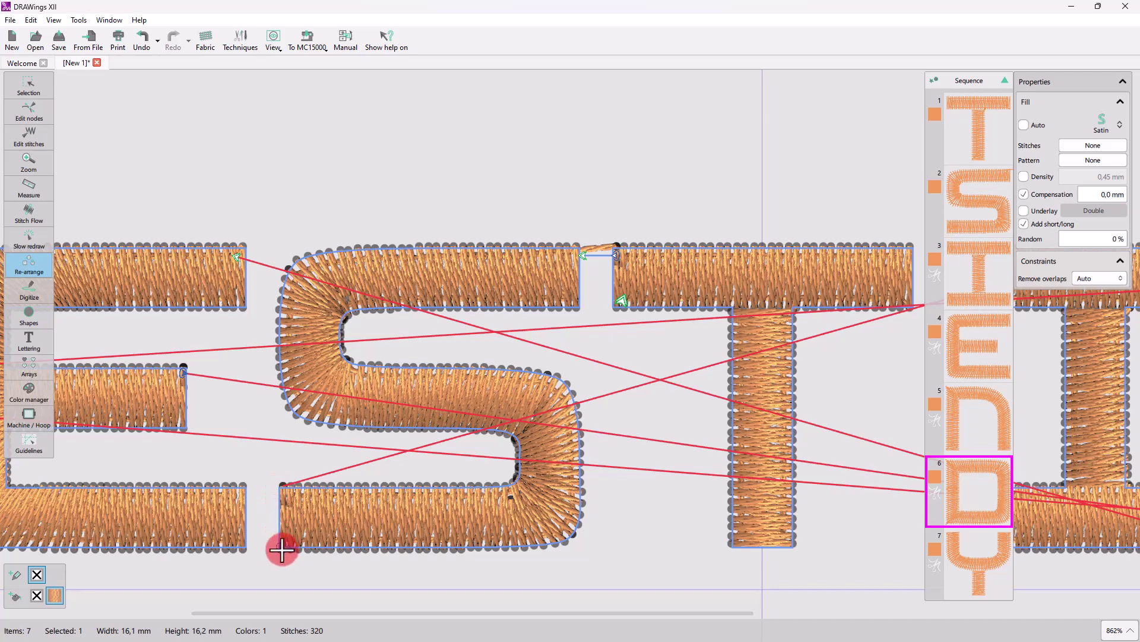
left_click_drag(276, 548, 281, 546)
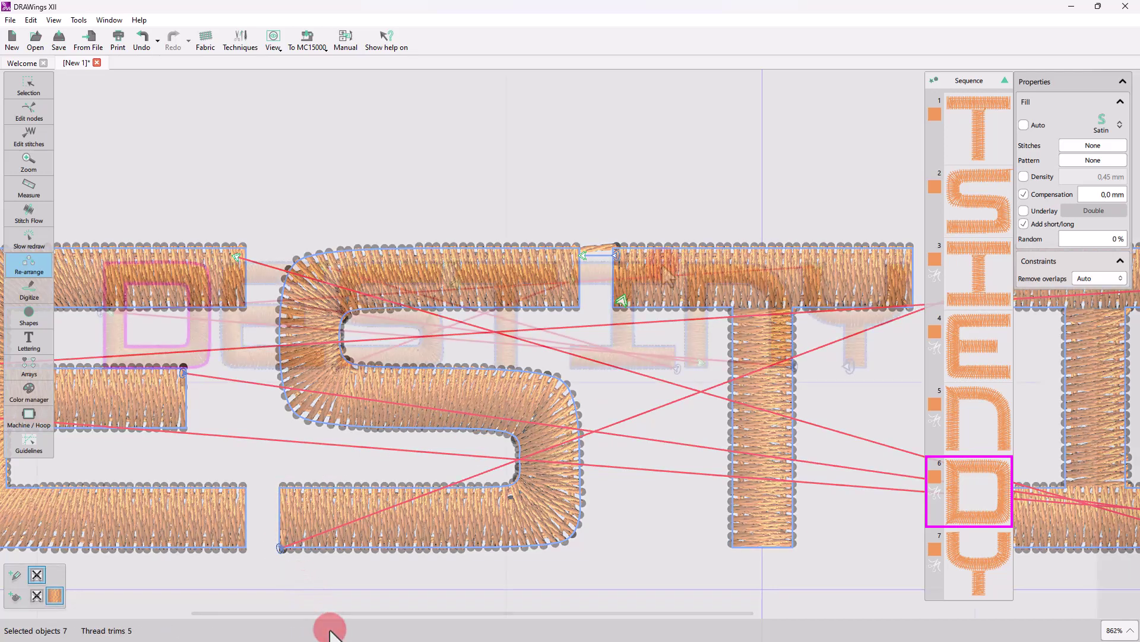
Step: Fit the whole 1807-stitch DESTINY design in view and exit re-arranging
key("ctrl+0")
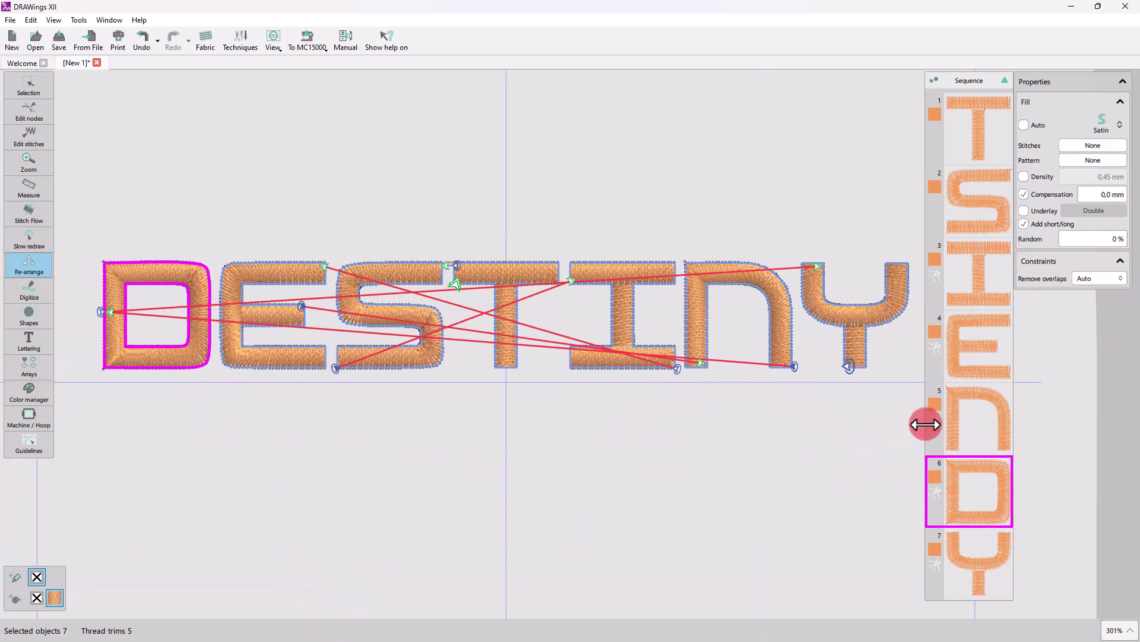
left_click_drag(939, 419, 930, 417)
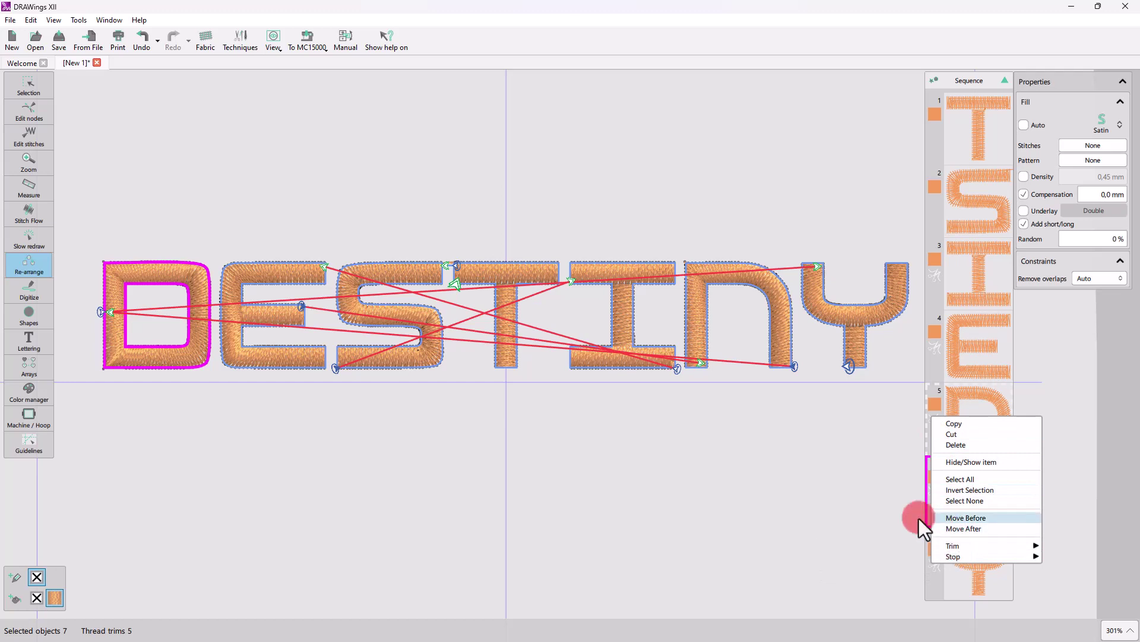
key("Return")
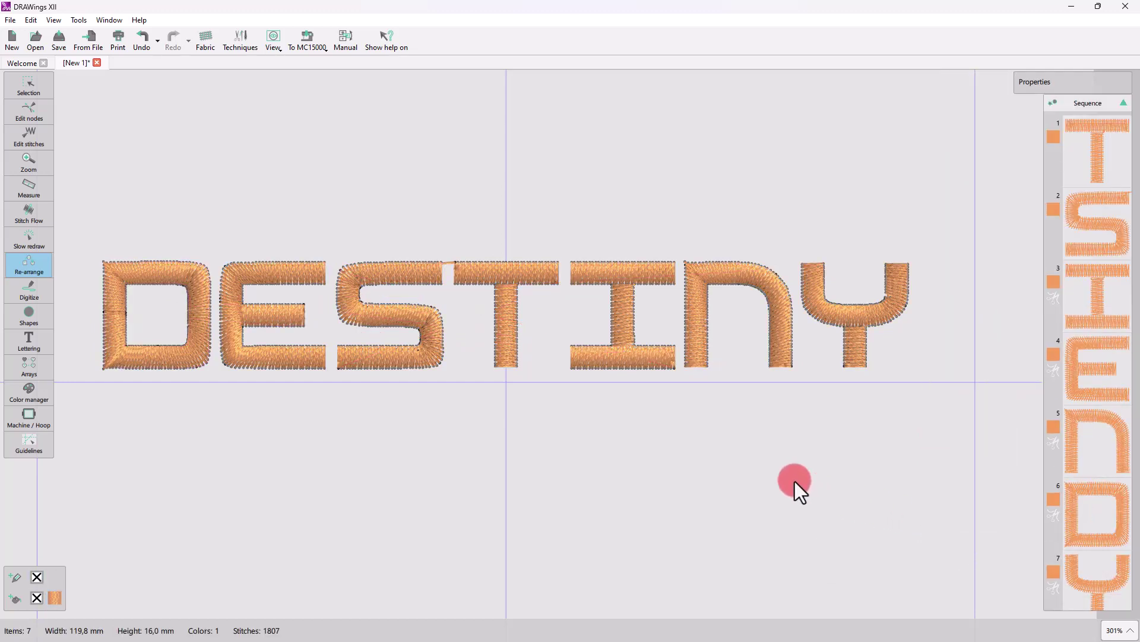